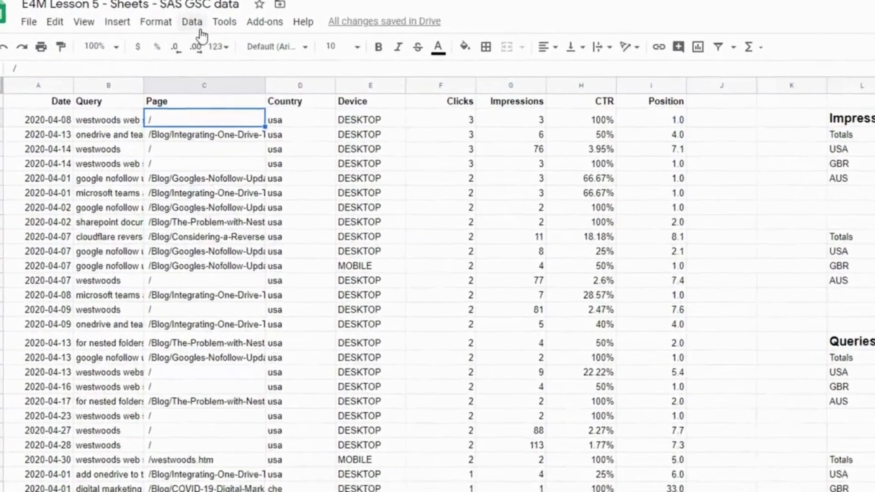
Create a pivot table on a new sheet from the 'SAS - Working'!A1:I995 data range.
click(122, 39)
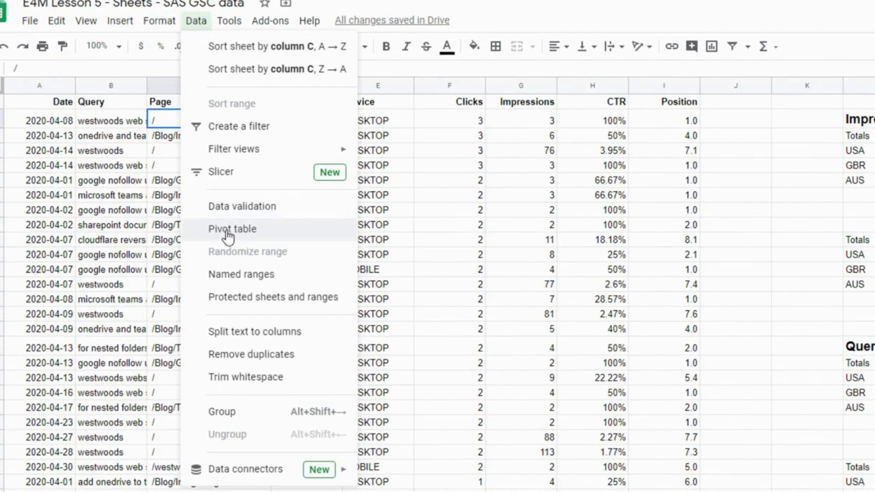
click(228, 233)
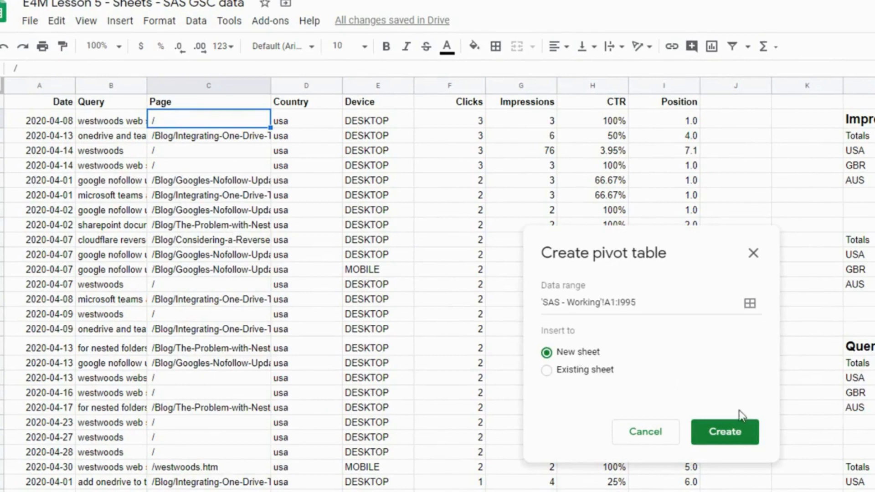
click(729, 440)
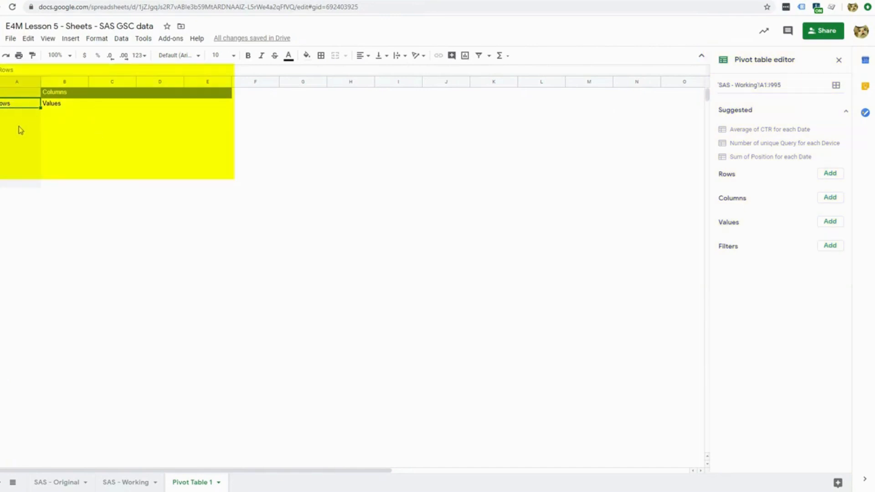
click(284, 124)
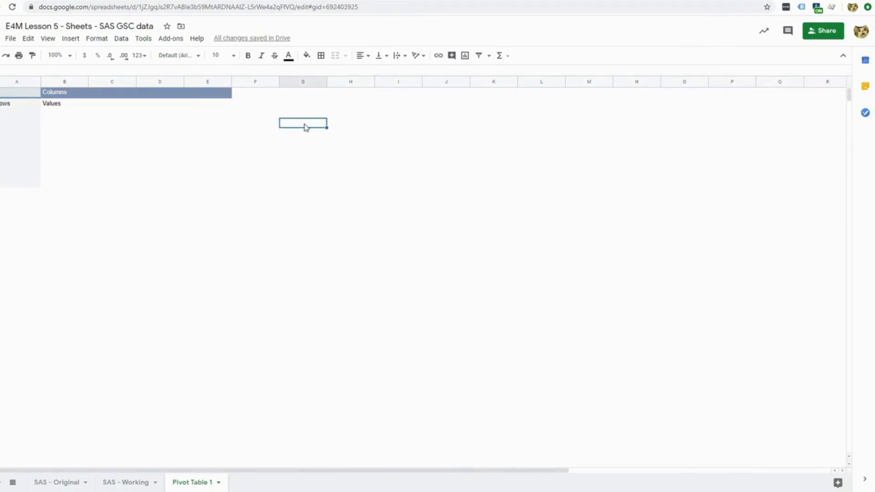
click(21, 126)
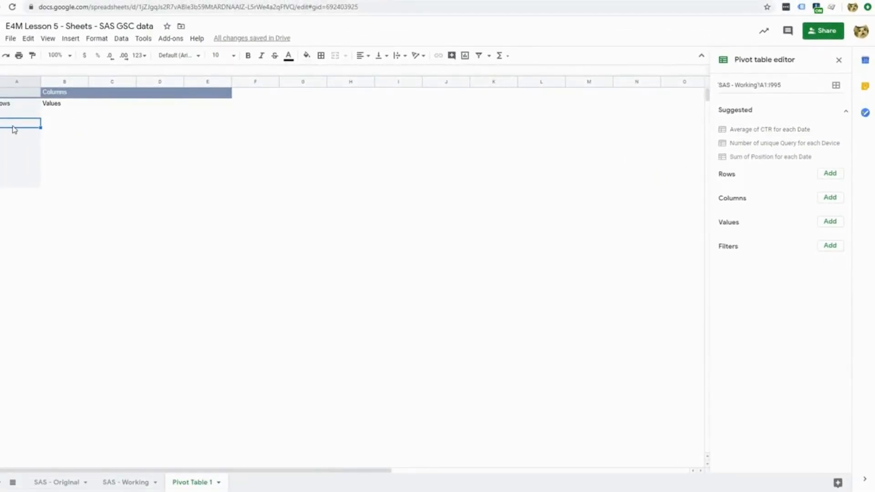
Check the column headings on the SAS - Working sheet and add Country as the pivot table's row field.
click(832, 175)
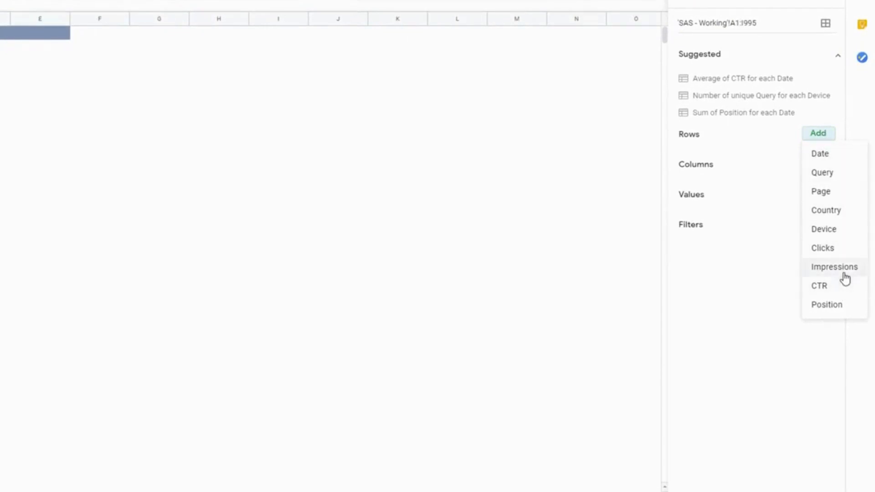
click(119, 481)
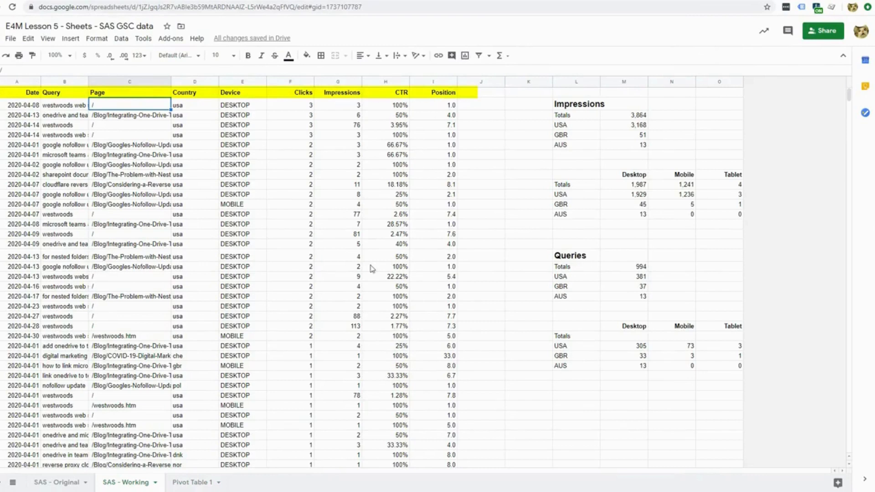
click(204, 483)
click(829, 175)
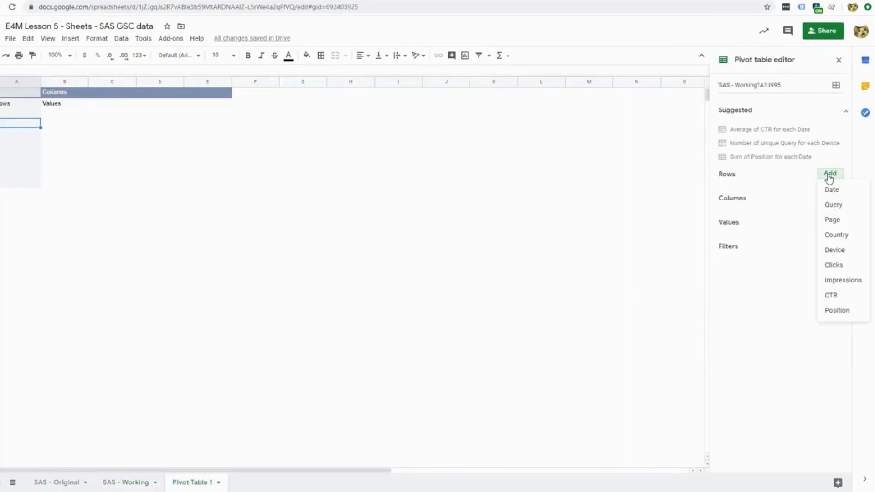
click(839, 235)
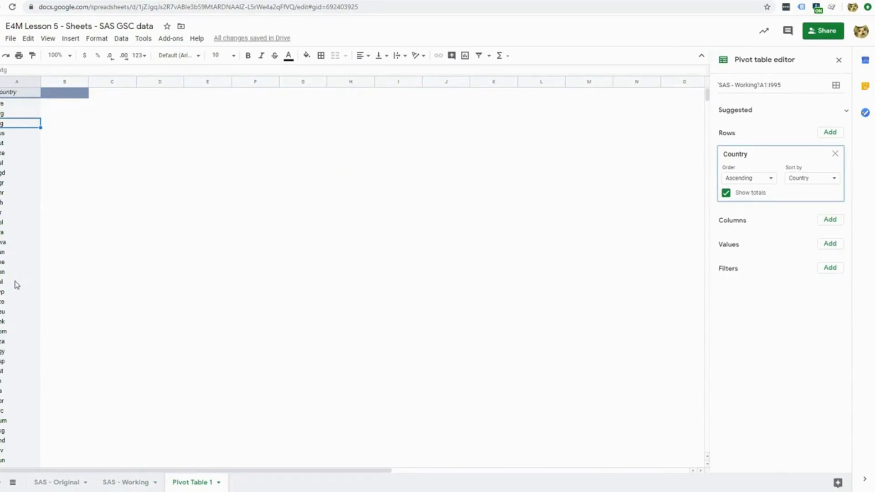
Add a Country filter to the pivot table that shows only the values aus, gbr and usa.
click(829, 264)
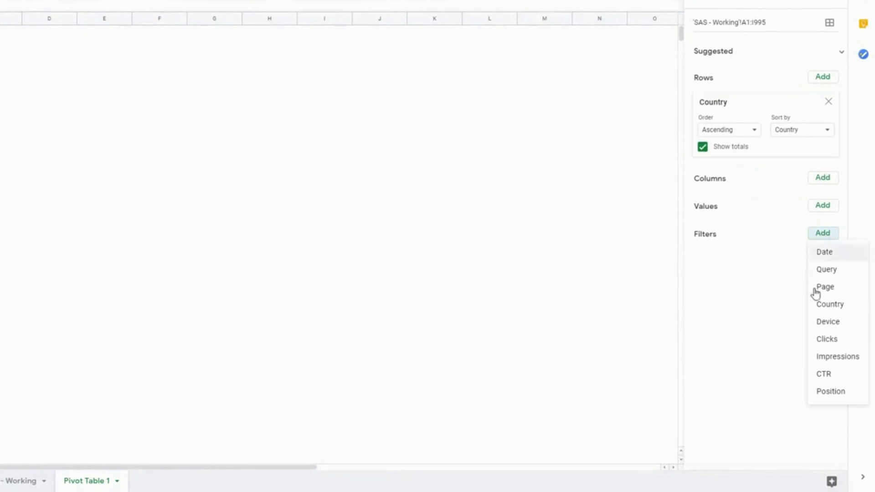
click(822, 305)
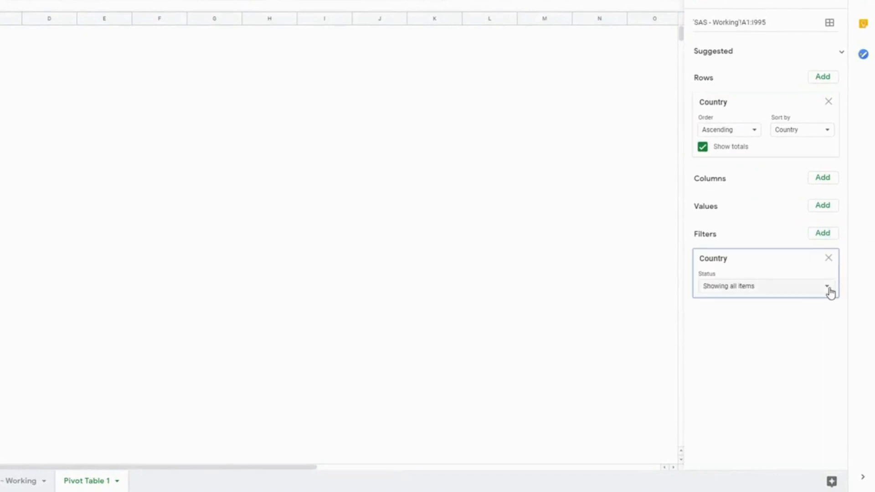
click(828, 288)
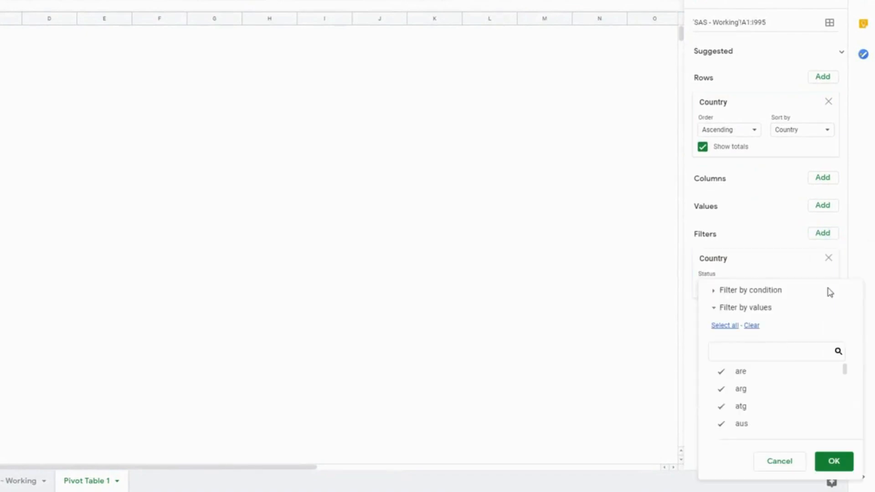
click(751, 326)
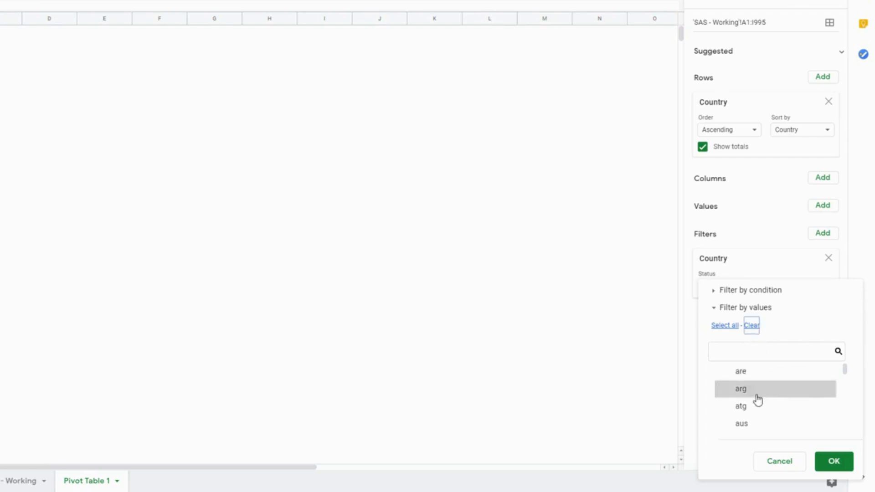
click(752, 423)
text(gb)
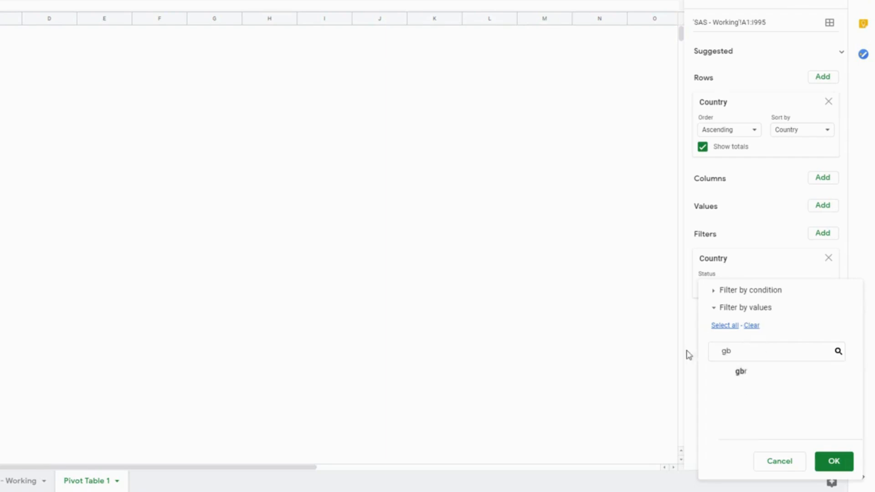
click(742, 373)
drag(757, 352, 704, 355)
text(usa)
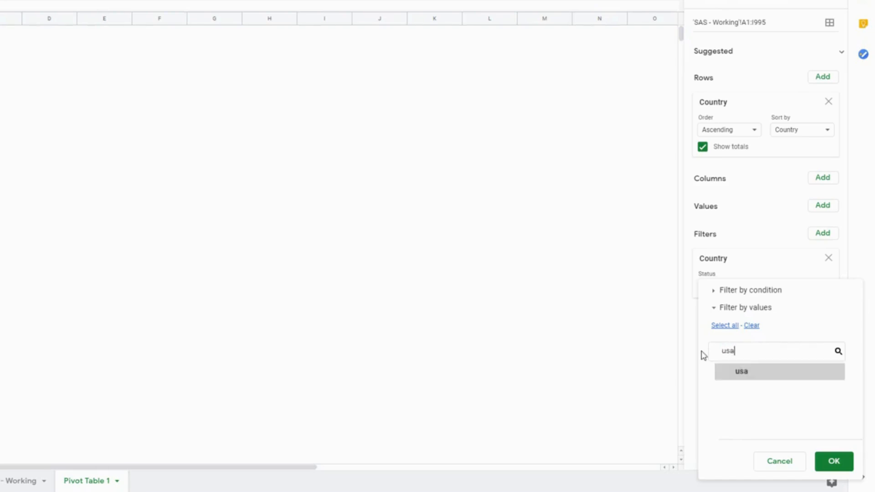
click(839, 462)
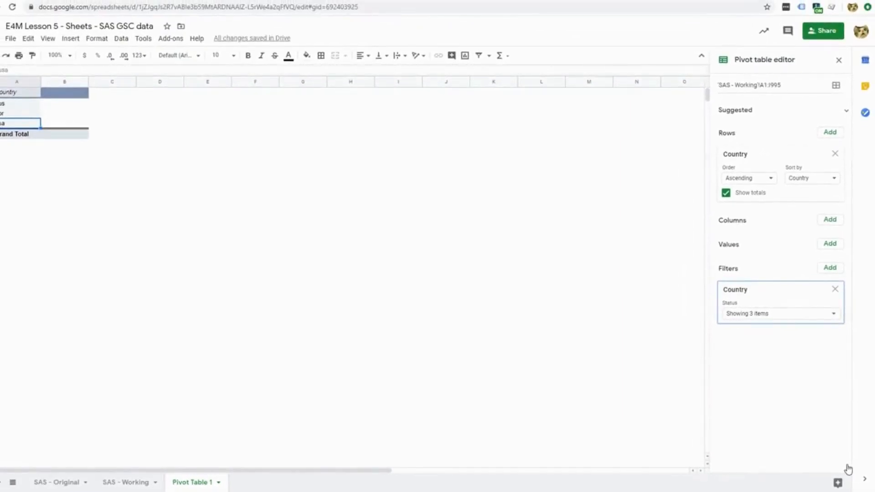
Sort the pivot table's Country rows in descending order and compare the layout with the summaries on the SAS - Working sheet.
click(773, 181)
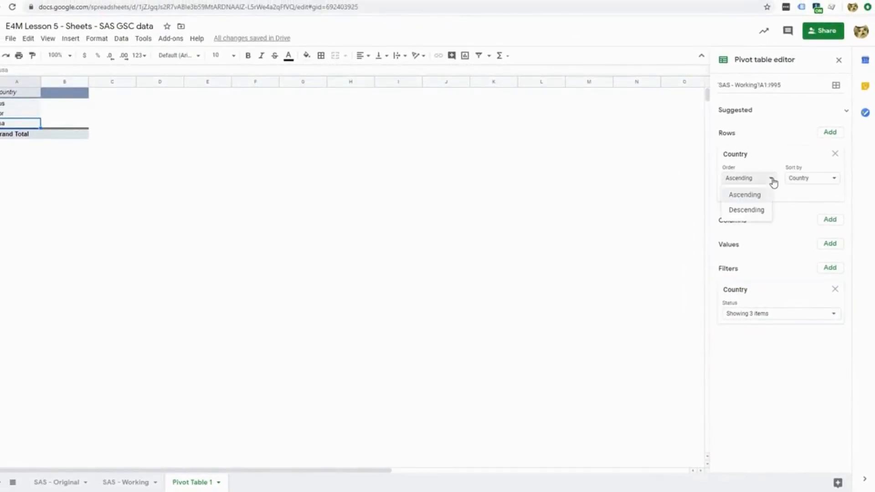
click(753, 211)
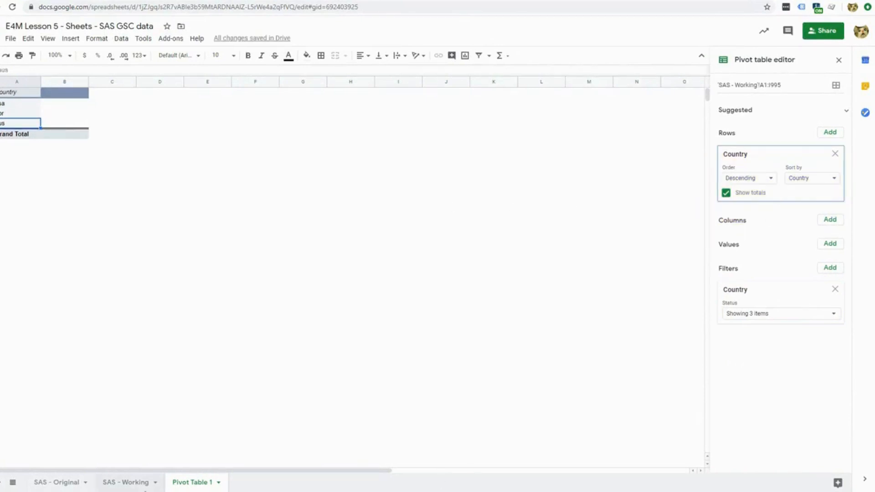
click(126, 483)
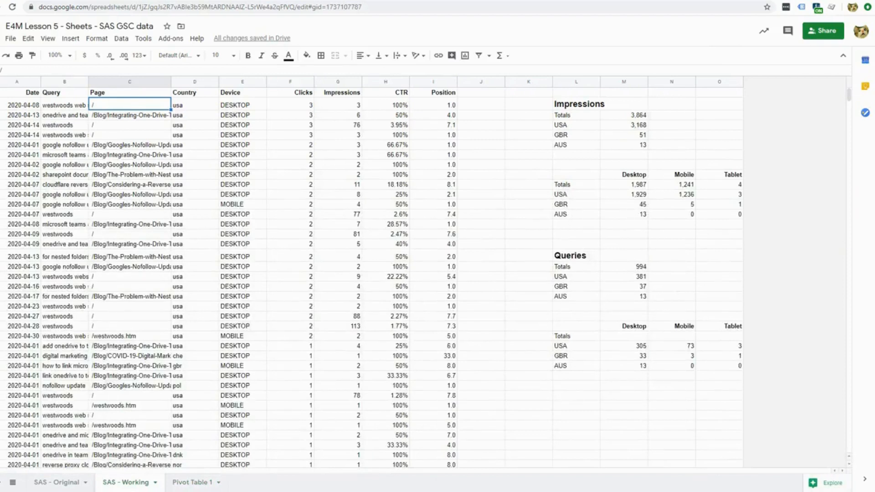
click(196, 482)
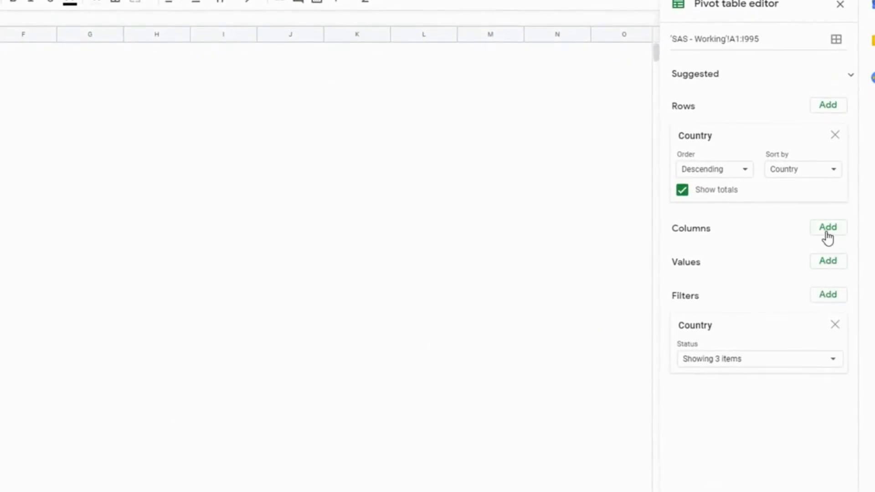
Add Device as columns and Impressions summarized by SUM as values, and compare the result with the Impressions summary on SAS - Working.
click(829, 234)
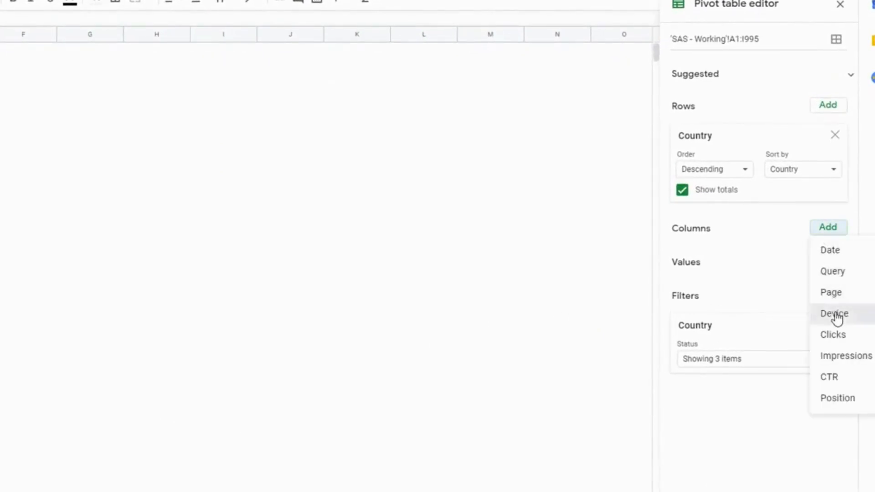
click(834, 316)
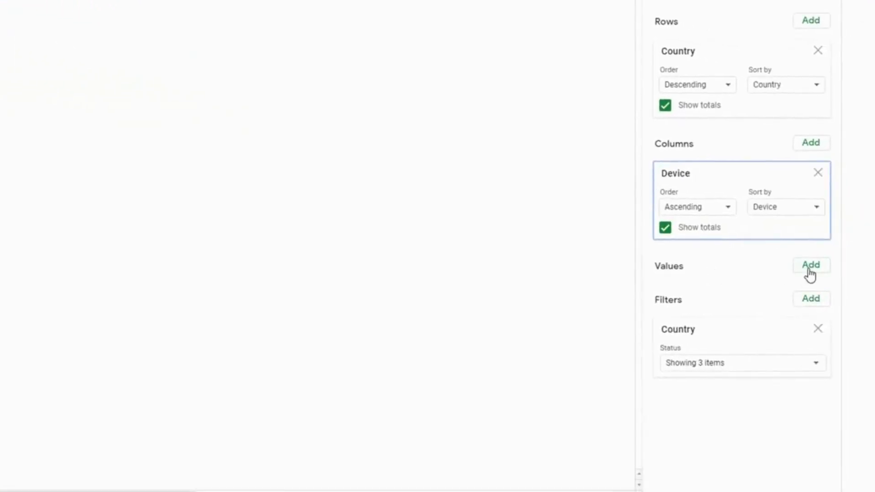
click(810, 273)
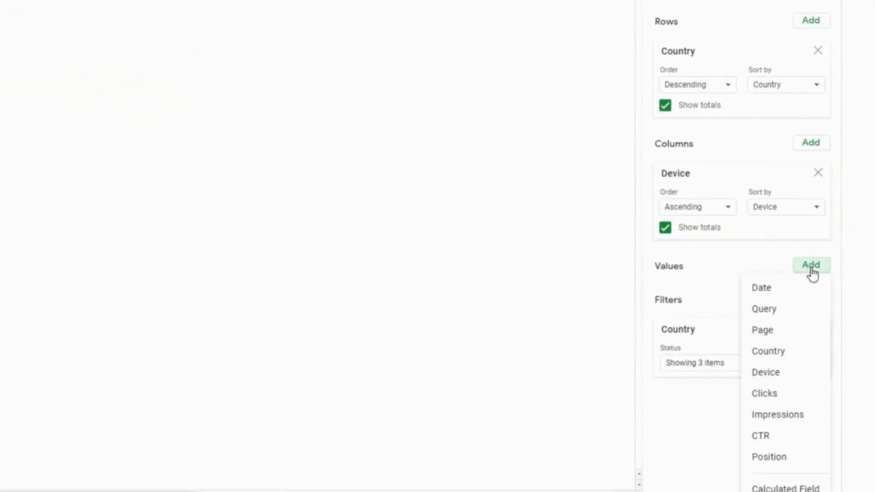
click(792, 427)
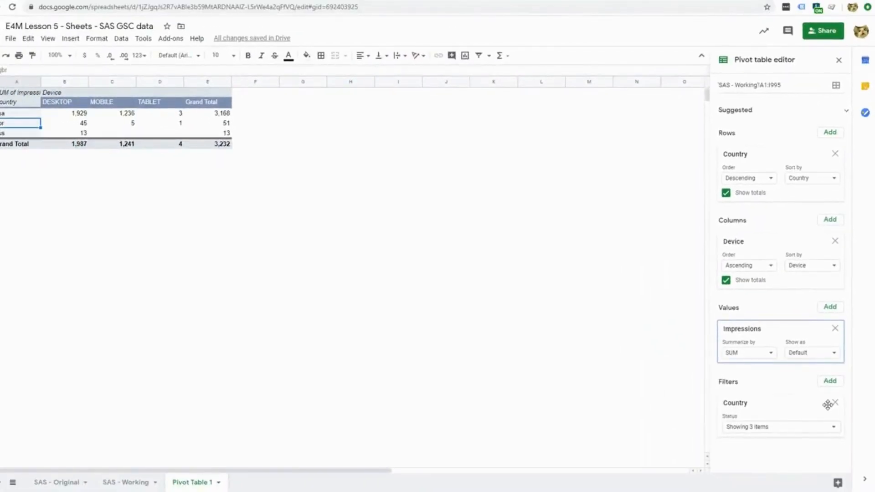
click(131, 485)
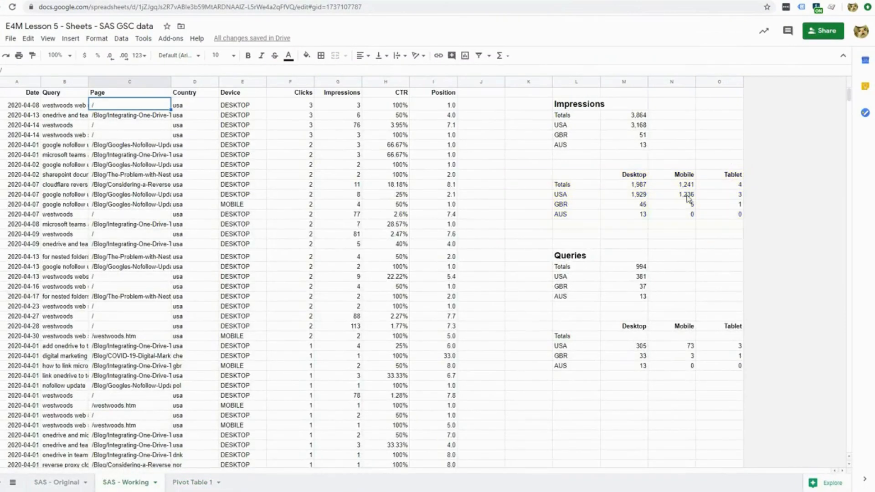
click(188, 484)
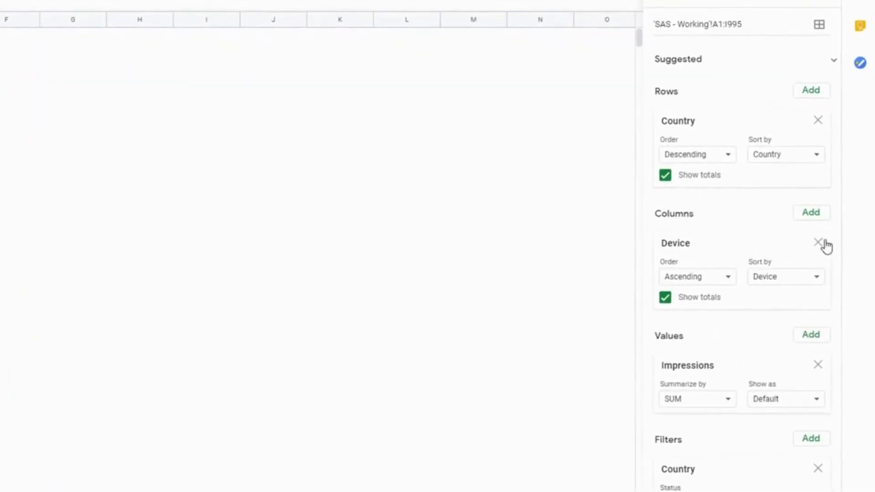
Move Device from the pivot table's columns to its rows, nested under Country.
click(819, 243)
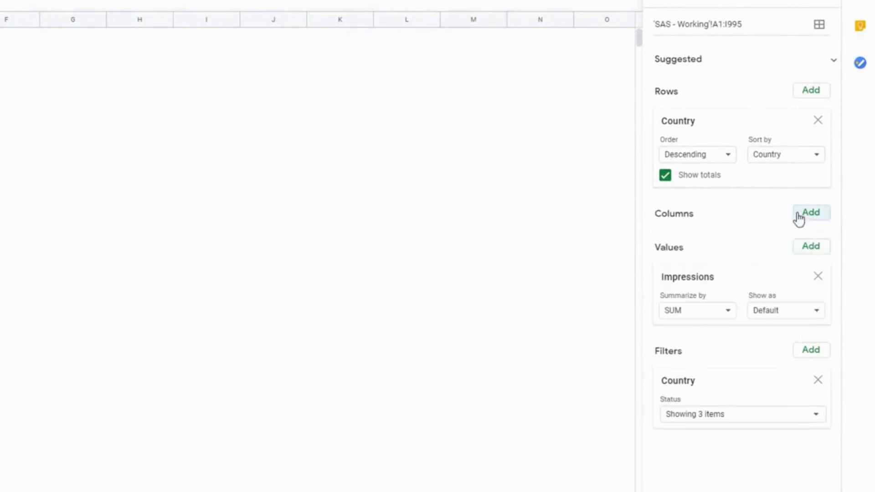
click(811, 93)
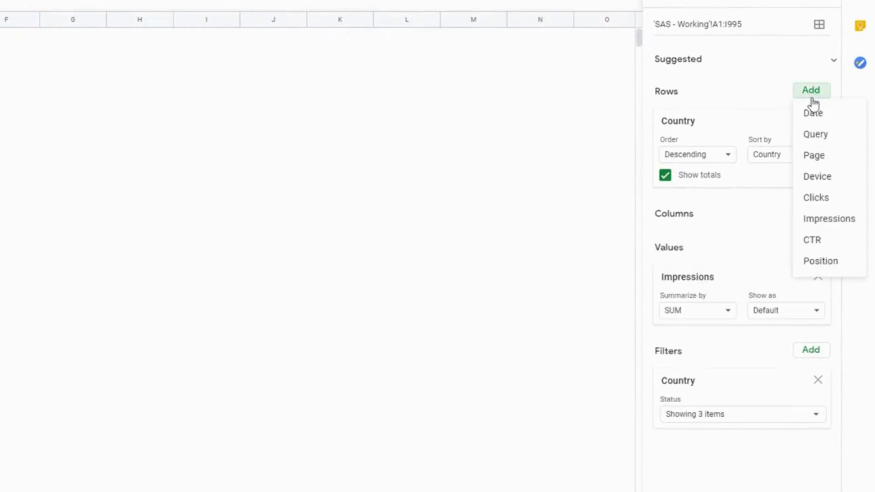
click(818, 177)
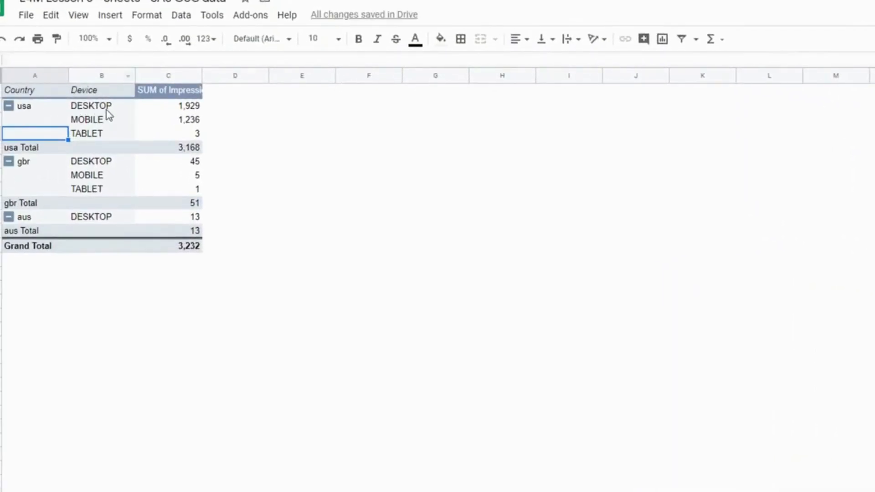
Collapse the usa, gbr and aus groups in the pivot table.
click(18, 108)
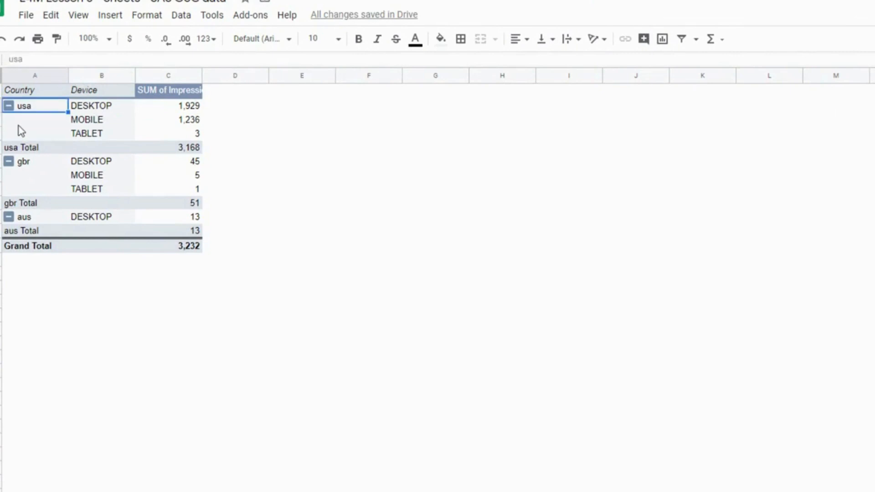
click(7, 109)
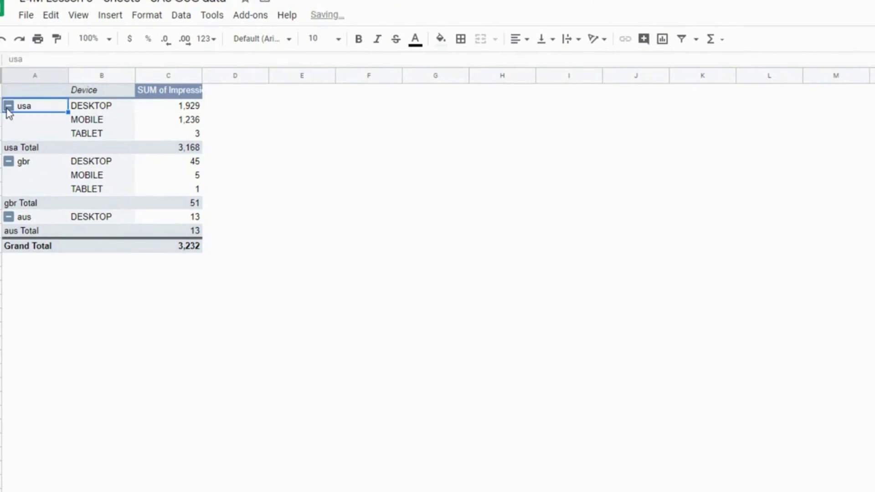
click(8, 118)
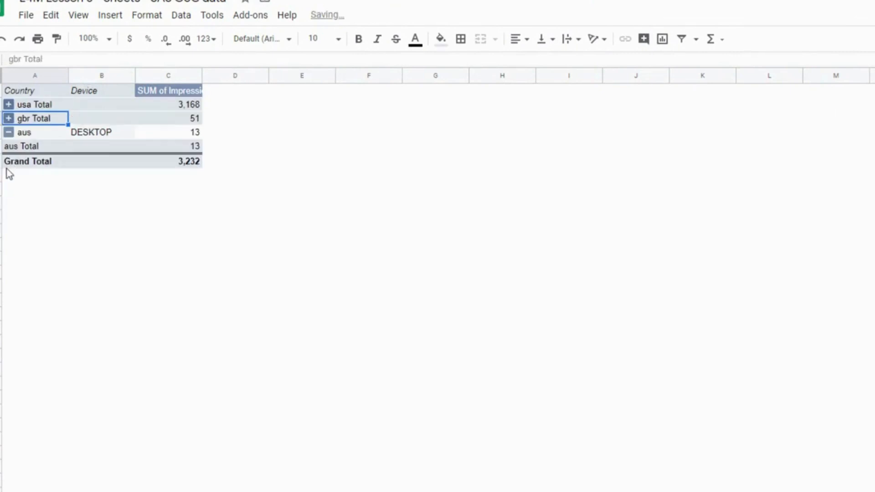
click(9, 132)
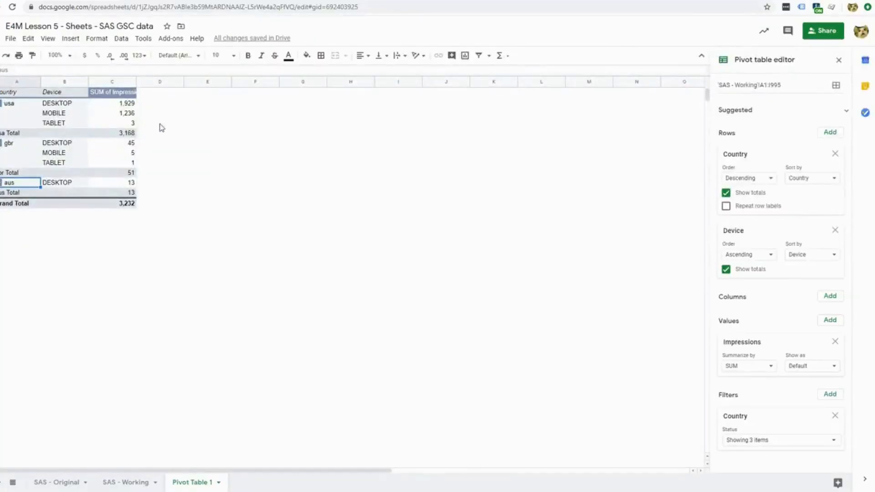
Add Date as a third row field of the pivot table, nested under Device.
click(834, 135)
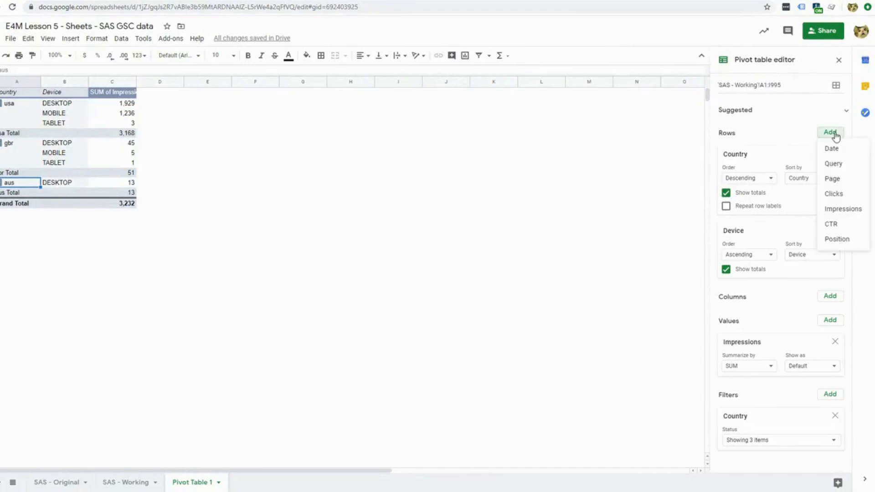
click(837, 148)
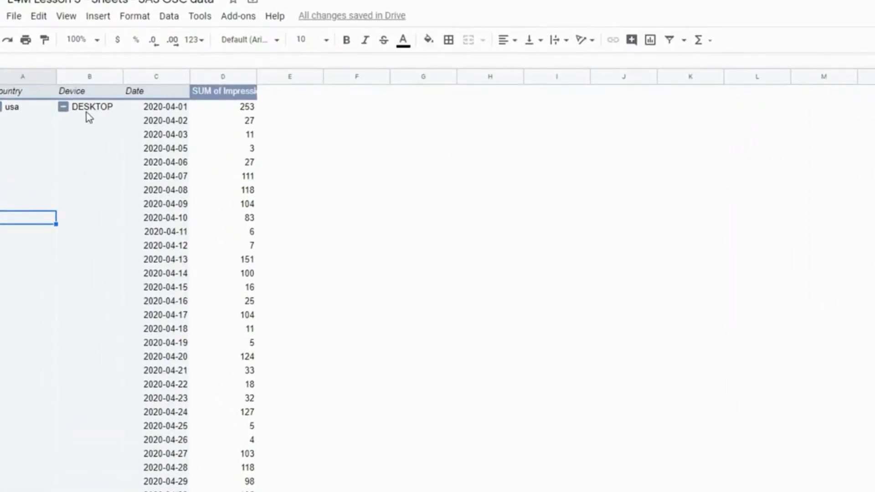
Collapse the DESKTOP group under usa and expand it again.
click(63, 107)
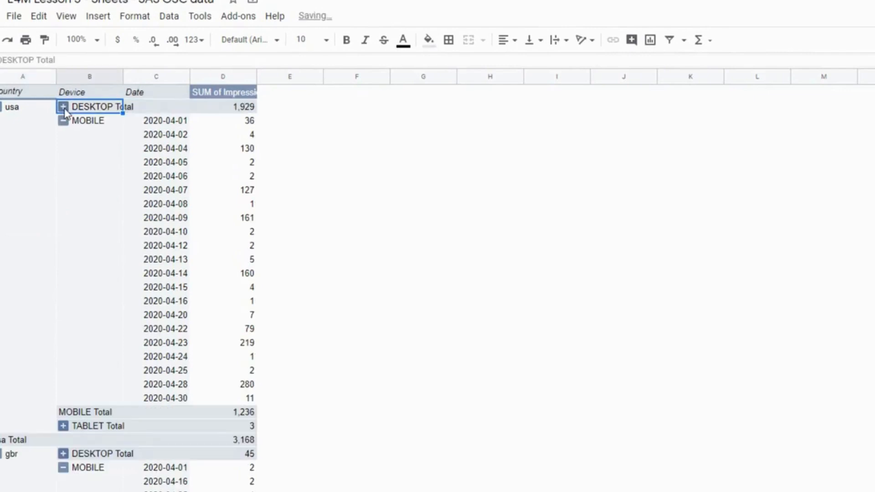
click(63, 107)
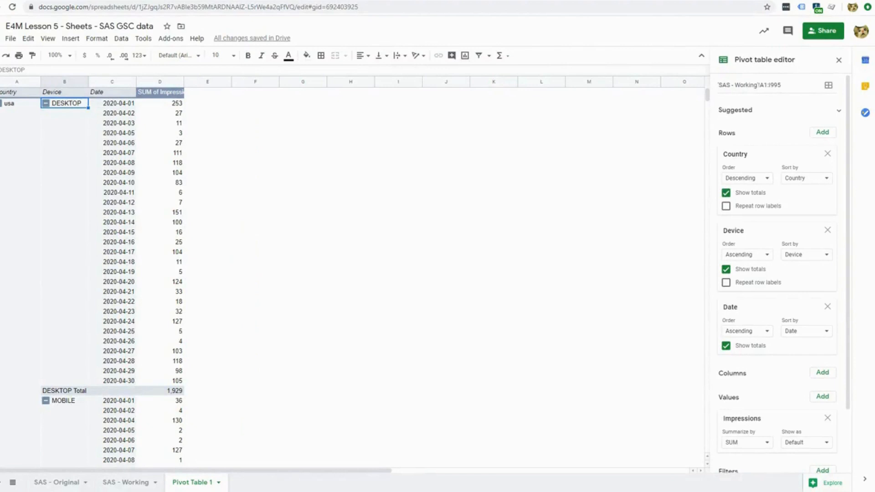
Clear the pivot table by removing all its row fields, the Impressions value and the Country filter.
click(828, 154)
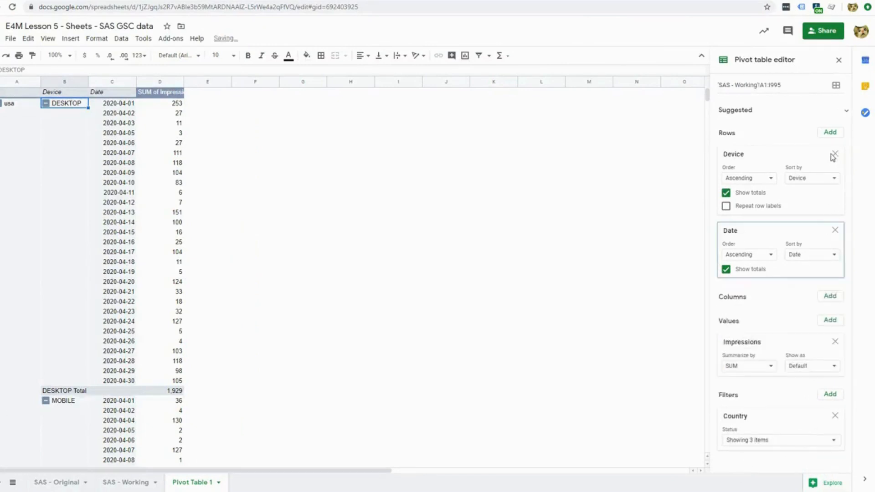
click(835, 154)
click(835, 154)
click(836, 201)
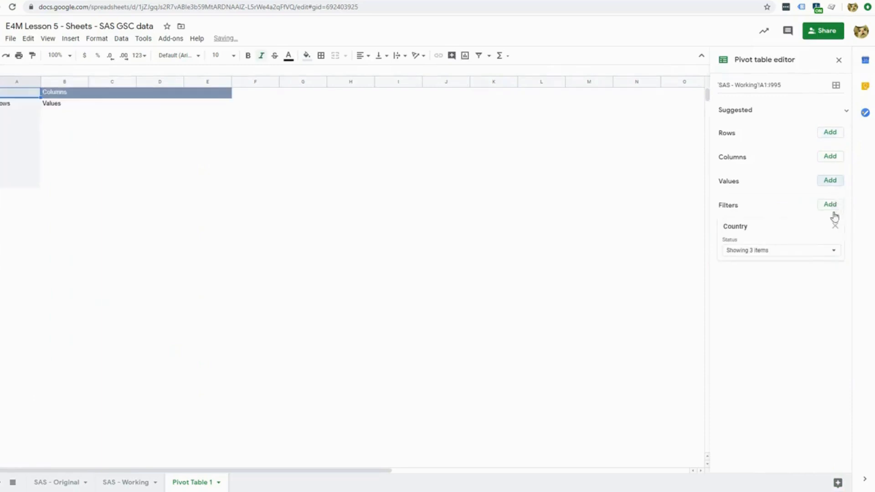
click(835, 226)
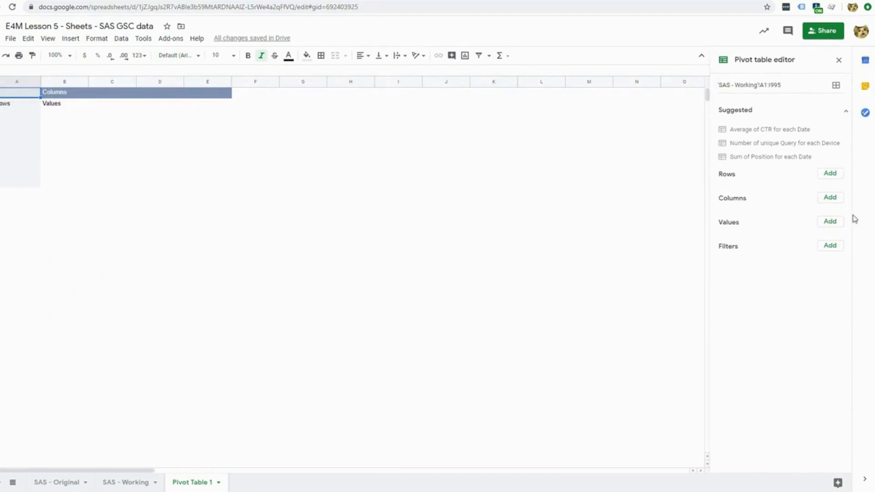
Add Page as the first row field of the pivot table and Query nested under it.
click(830, 176)
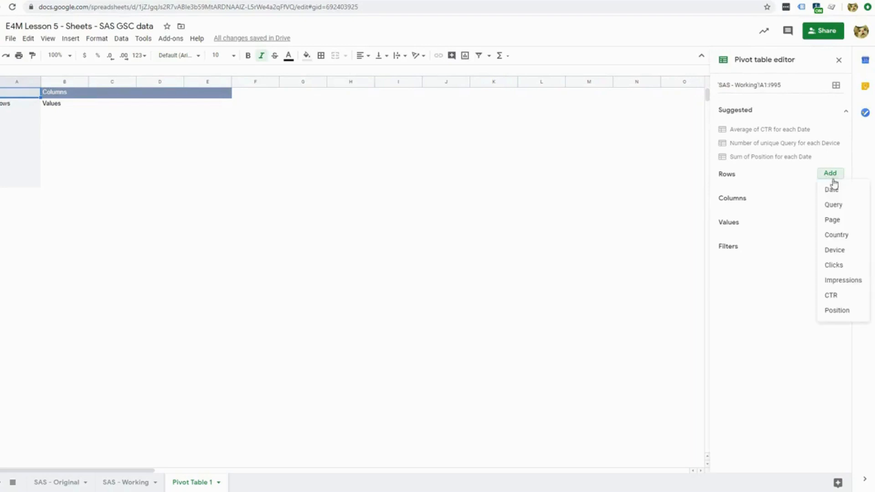
click(834, 220)
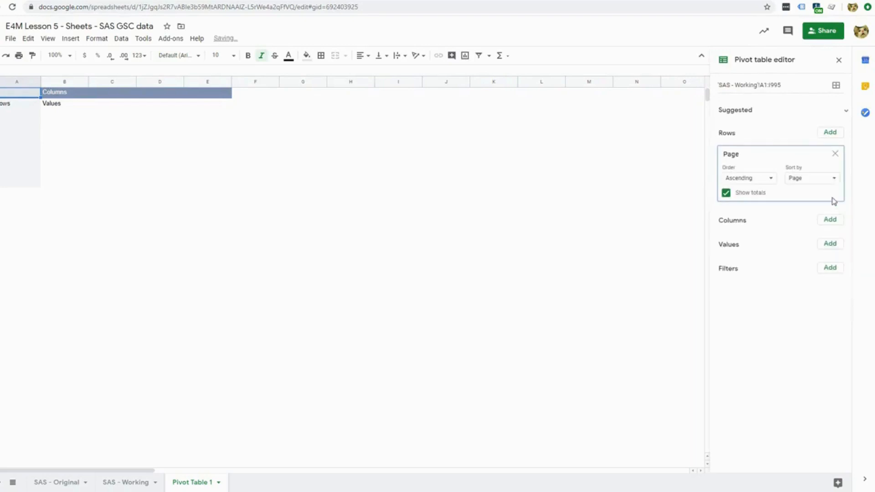
click(830, 132)
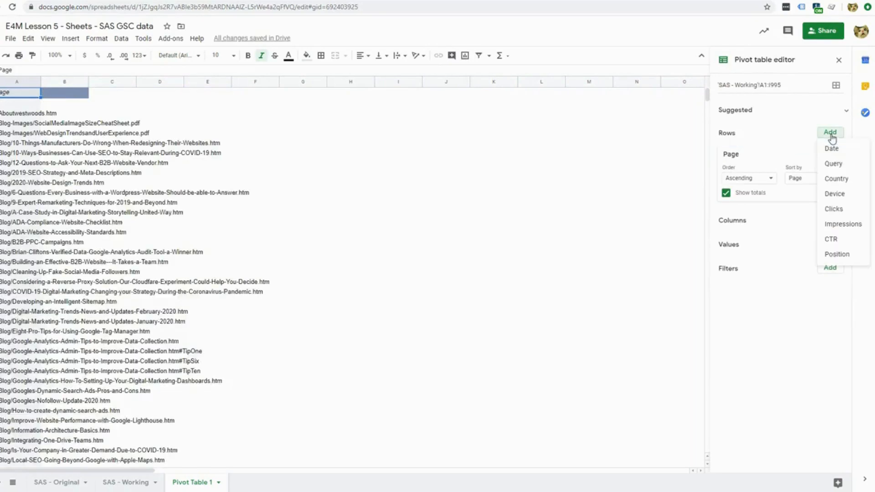
click(837, 167)
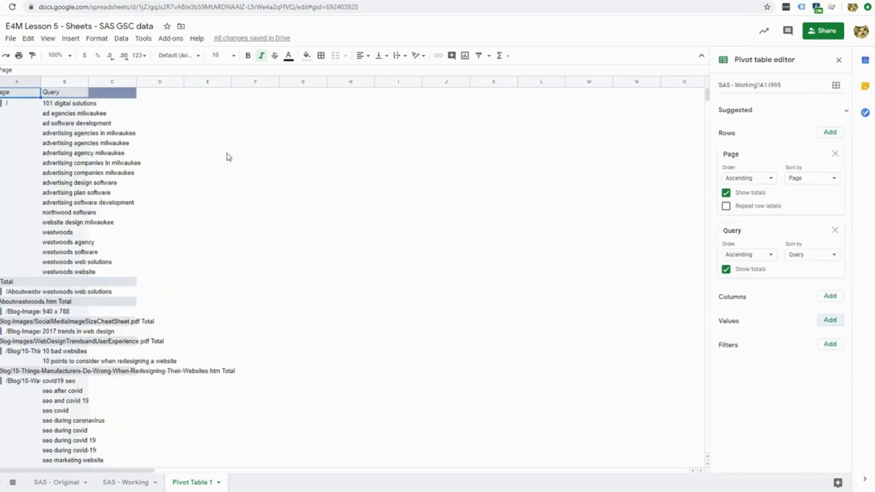
Add Clicks and Impressions as pivot table values, both summarized by SUM.
click(831, 321)
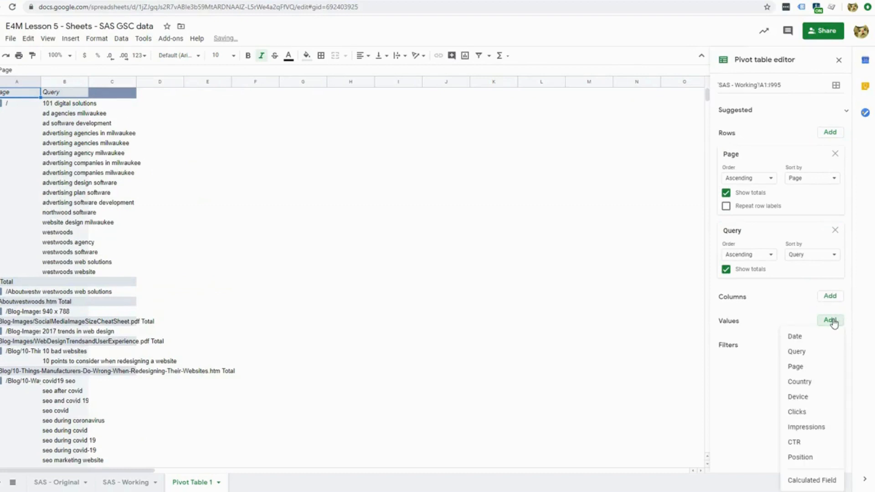
click(802, 414)
click(833, 321)
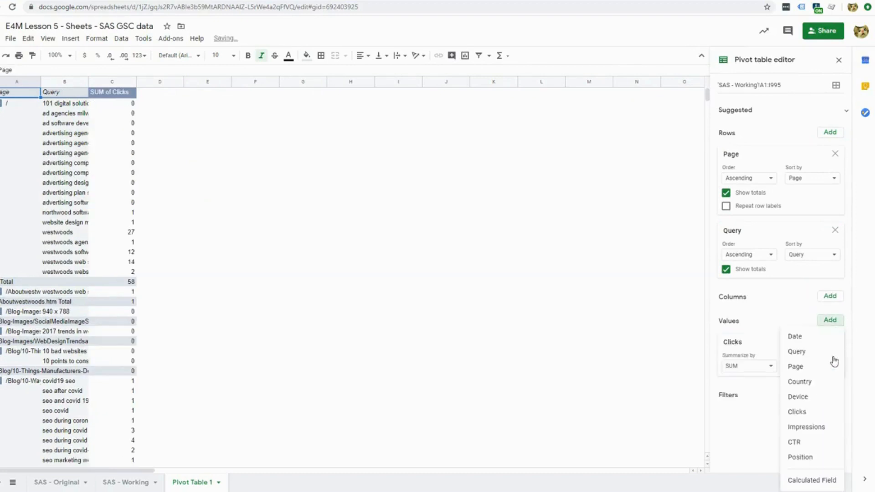
click(810, 427)
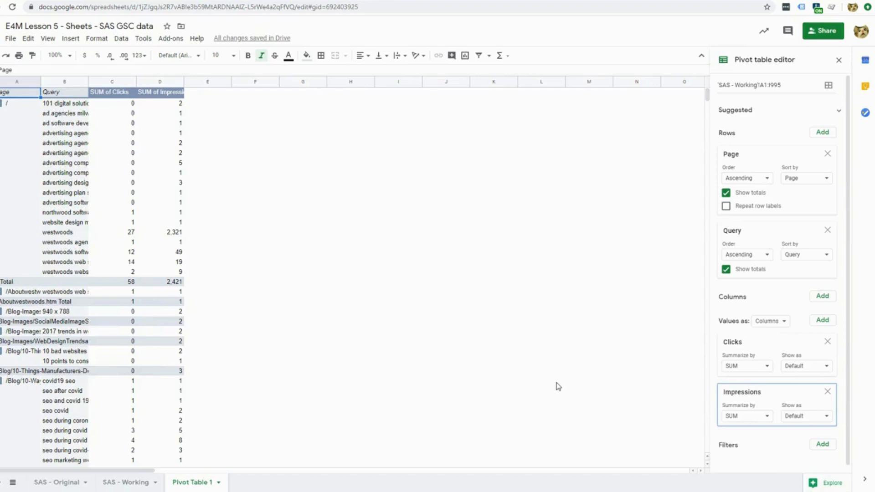
Widen columns A and B together so the page and query text has more room.
click(4, 82)
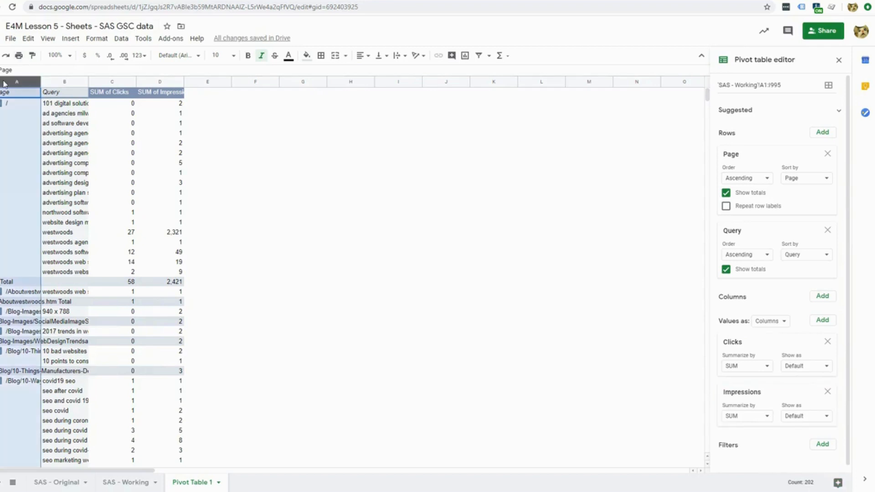
shift+click(55, 83)
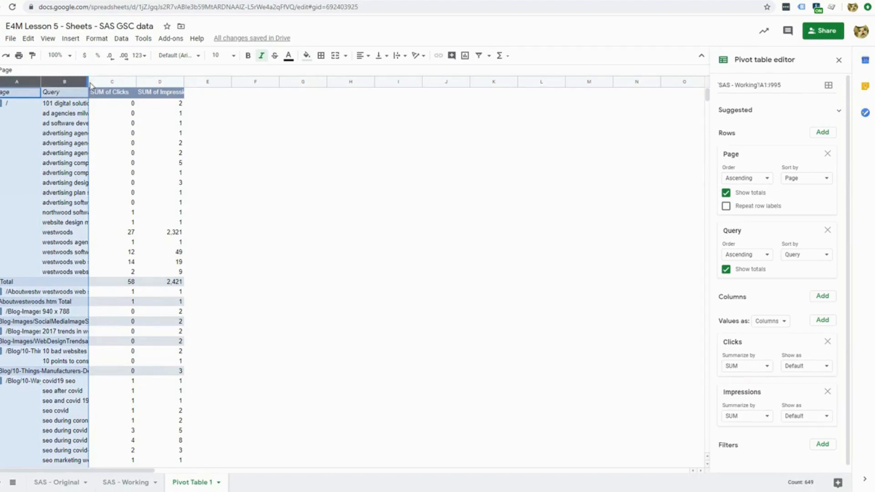
drag(86, 82, 144, 81)
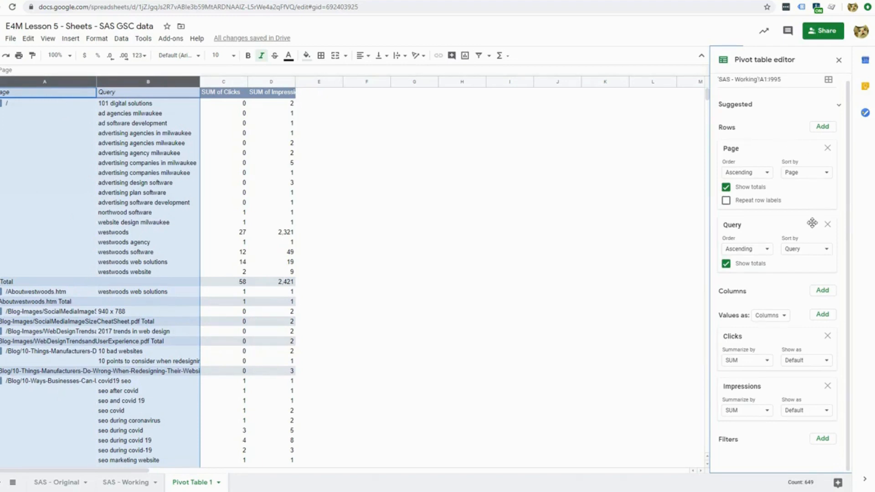
Add Device as the column field of the pivot table.
click(828, 294)
click(836, 339)
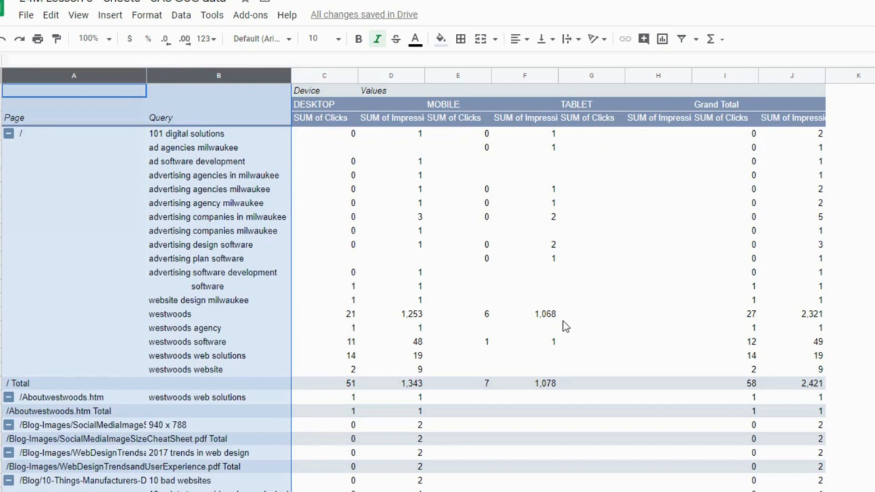
Dismiss and reopen the pivot table editor by selecting cells outside and inside the table, and also close it directly once.
click(705, 191)
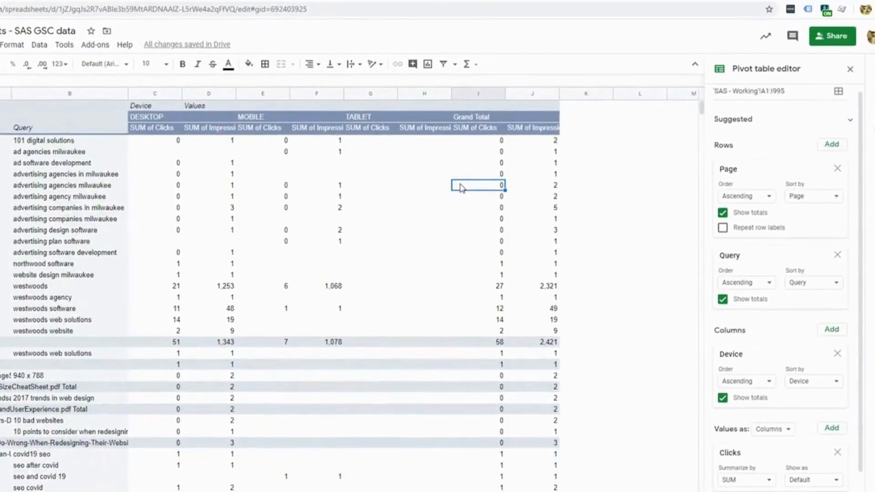
click(651, 179)
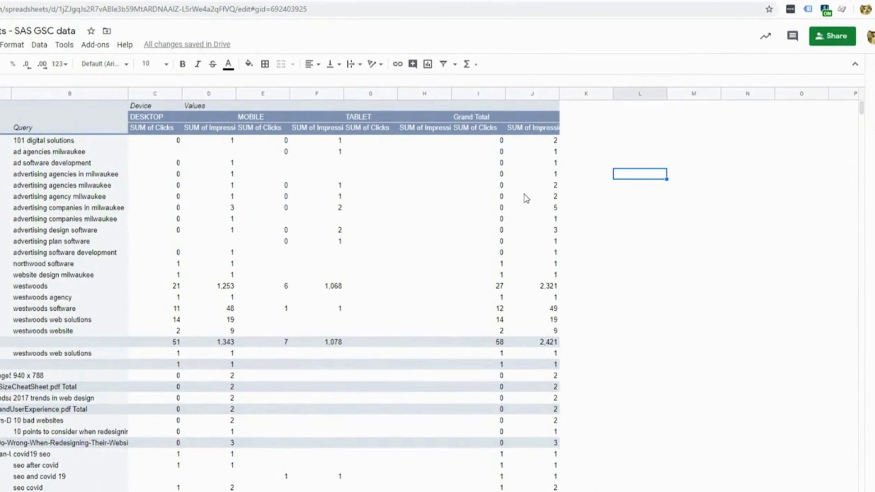
click(463, 196)
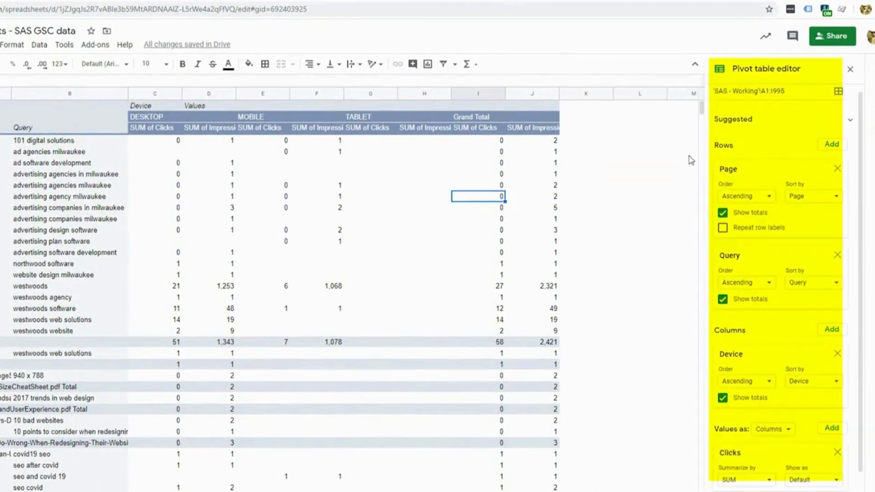
click(851, 69)
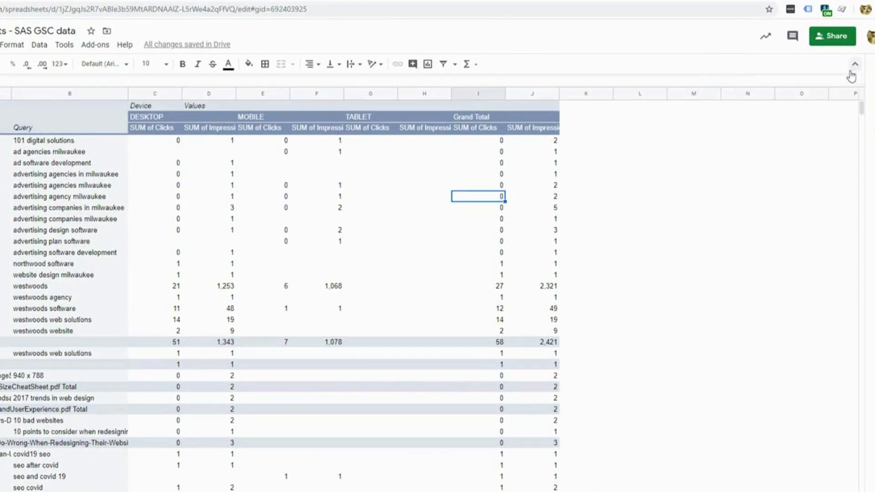
click(620, 199)
click(442, 212)
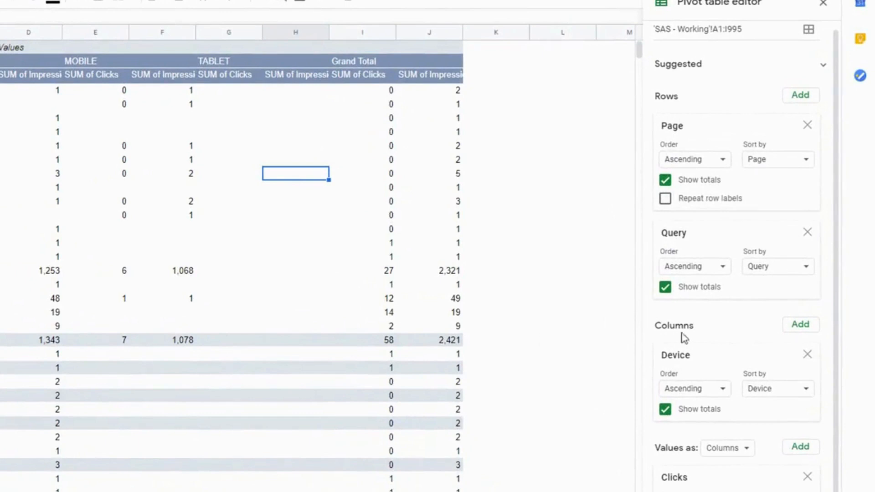
Try Query above Page in the pivot table's rows, and restore Page as the first row field.
drag(733, 235, 724, 130)
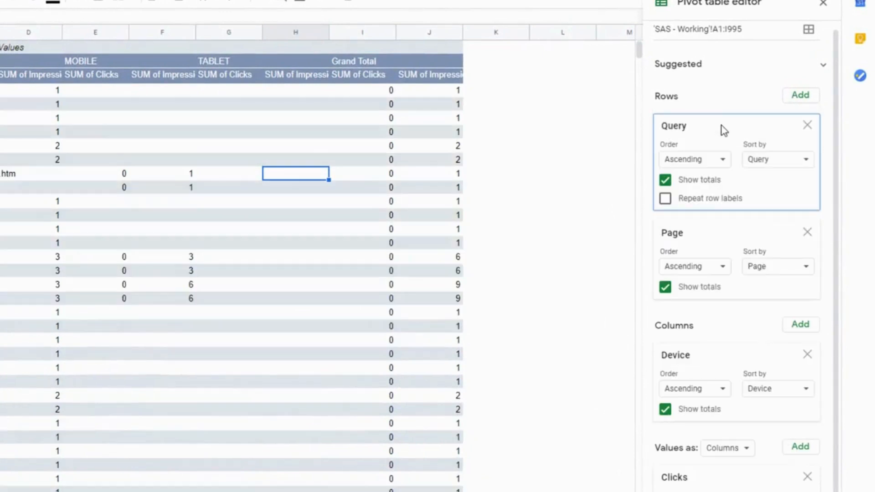
drag(729, 234, 733, 144)
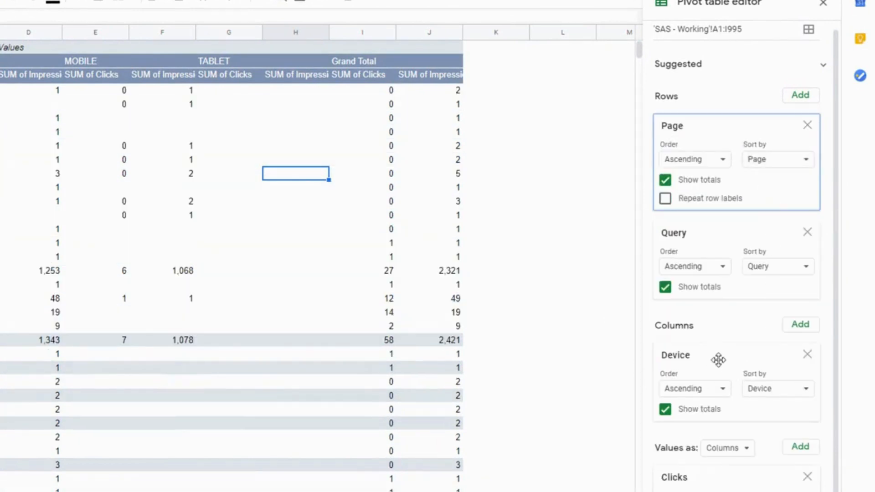
Move Device from the pivot table's columns to its rows, above Page and Query.
drag(719, 360, 724, 126)
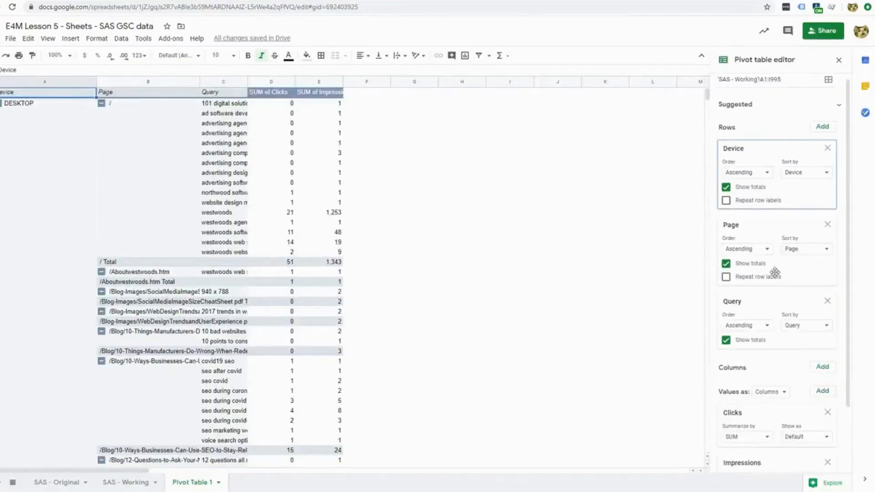
drag(721, 352, 762, 299)
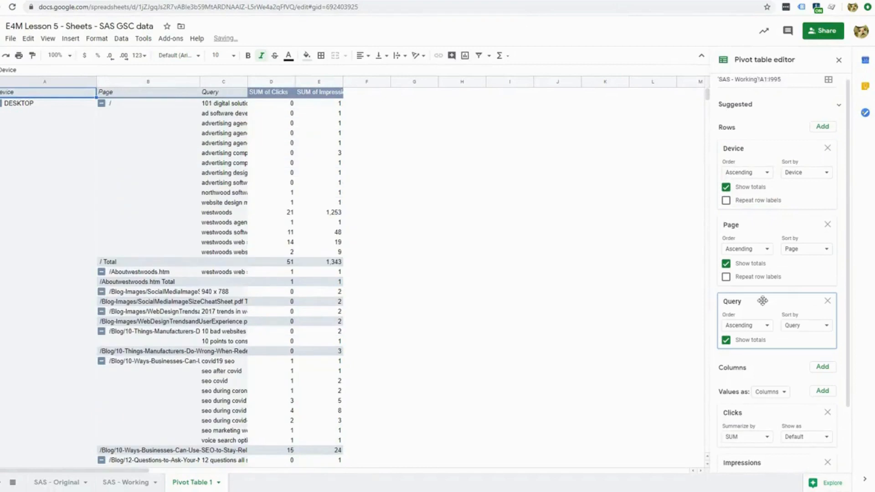
Reorder the pivot table's values so Impressions comes before Clicks.
scroll(780, 411, down, 2)
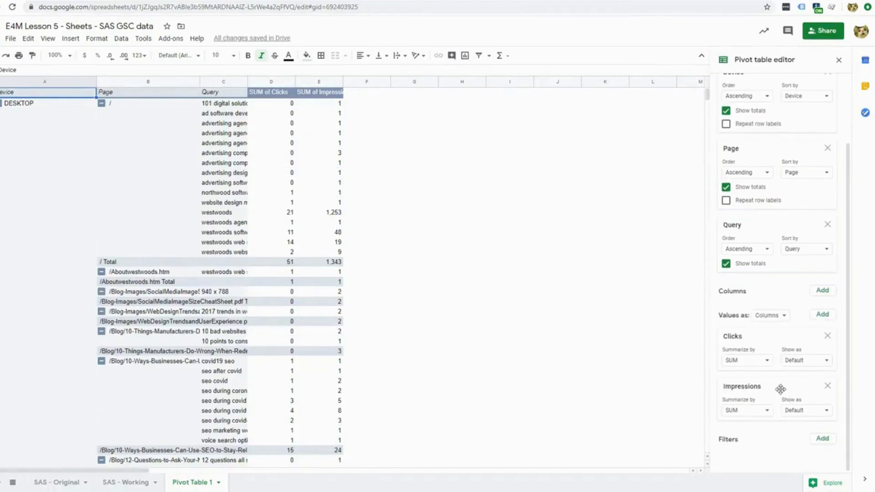
drag(780, 389, 780, 366)
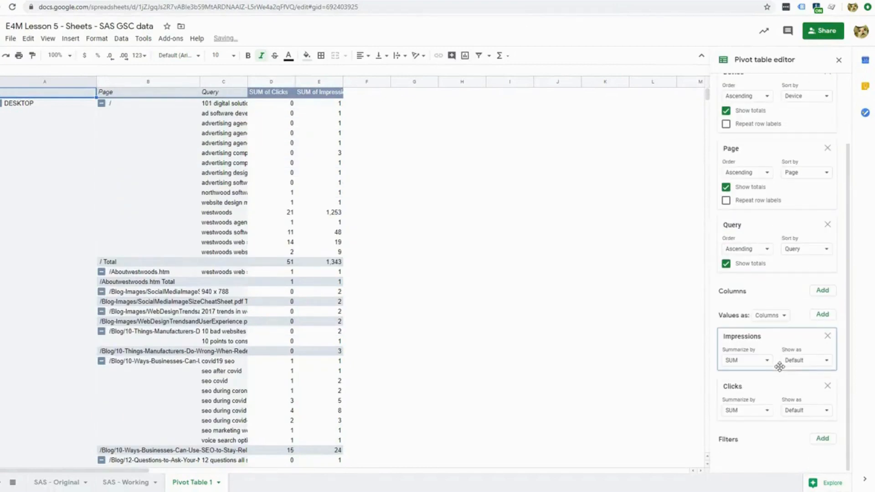